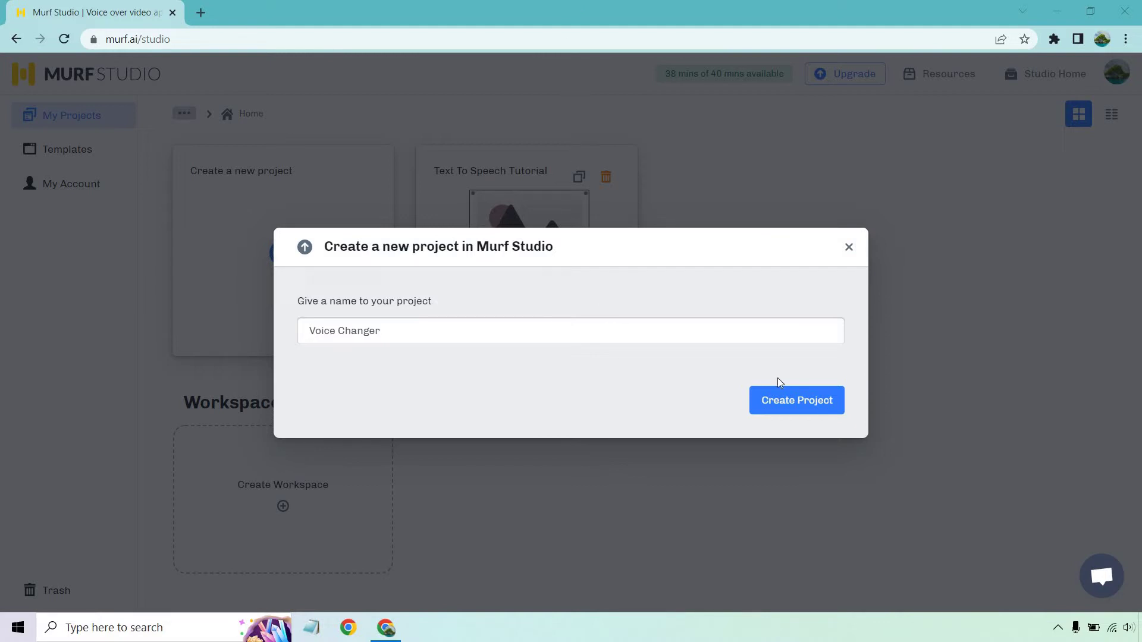
Create a new Murf Studio project named 'Voice Changer'
left_click(798, 402)
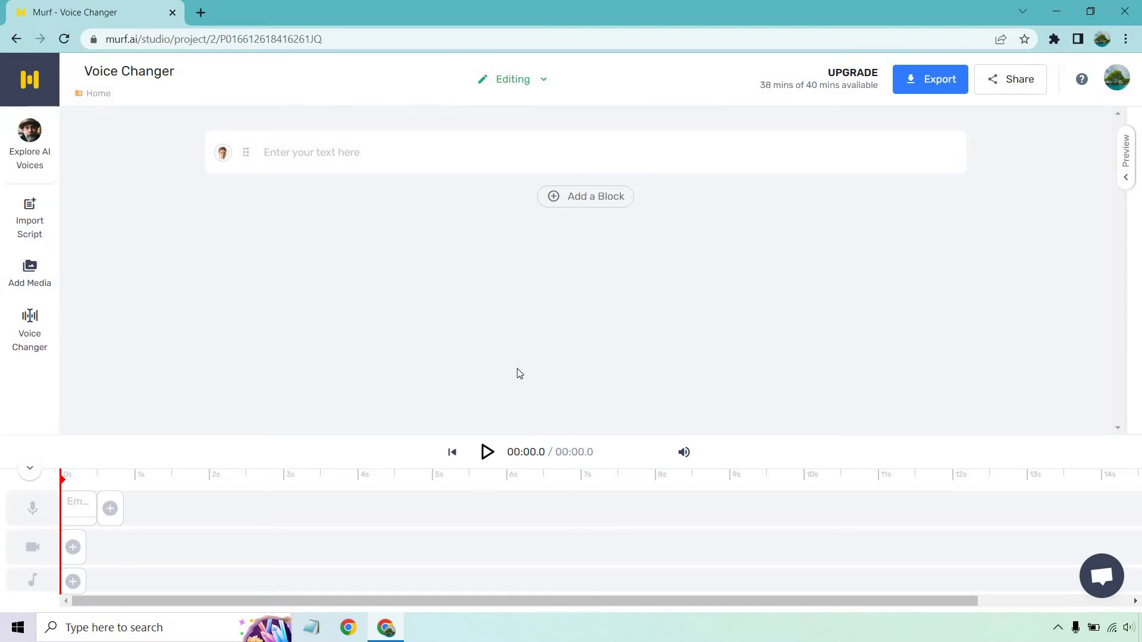
Upload an audio file in the voice changer and transcribe it in English (United States)
left_click(34, 331)
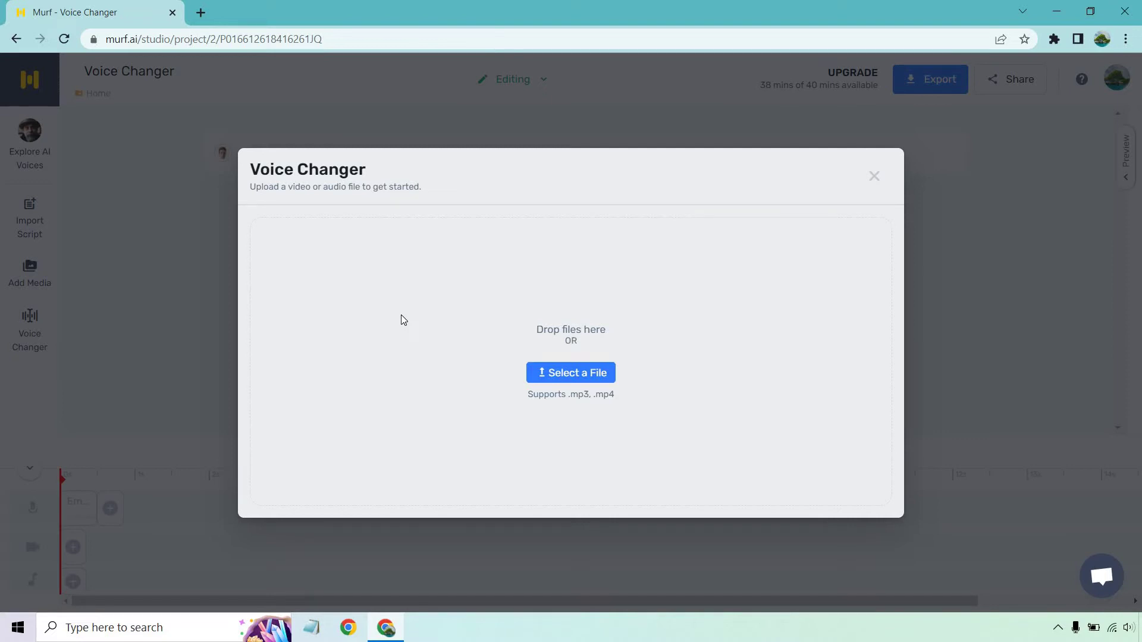
left_click(556, 374)
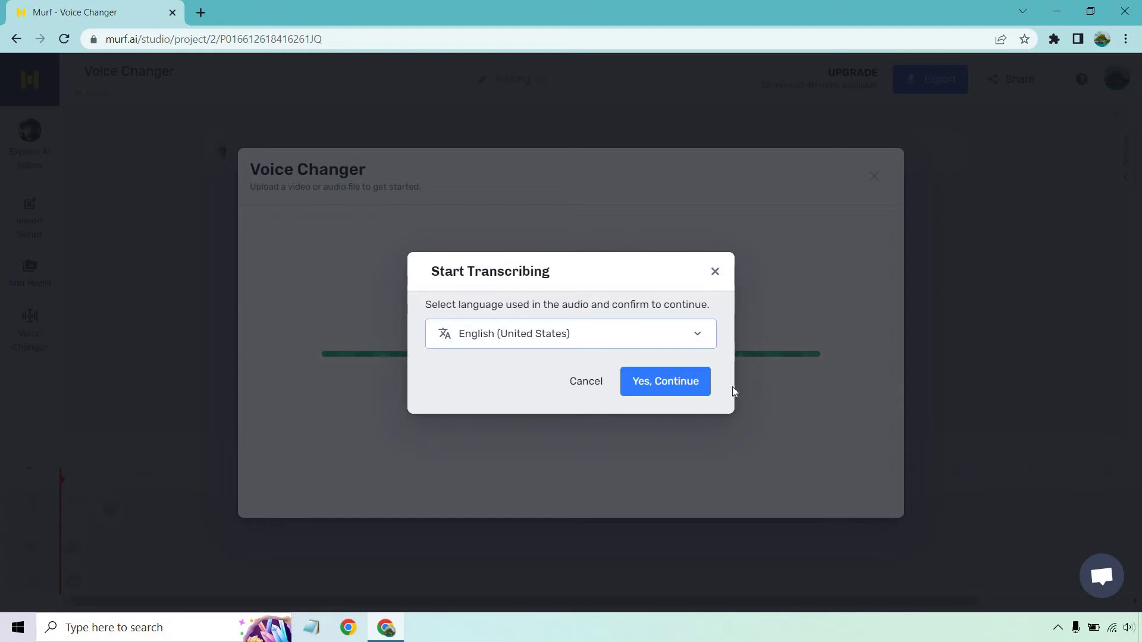
left_click(667, 390)
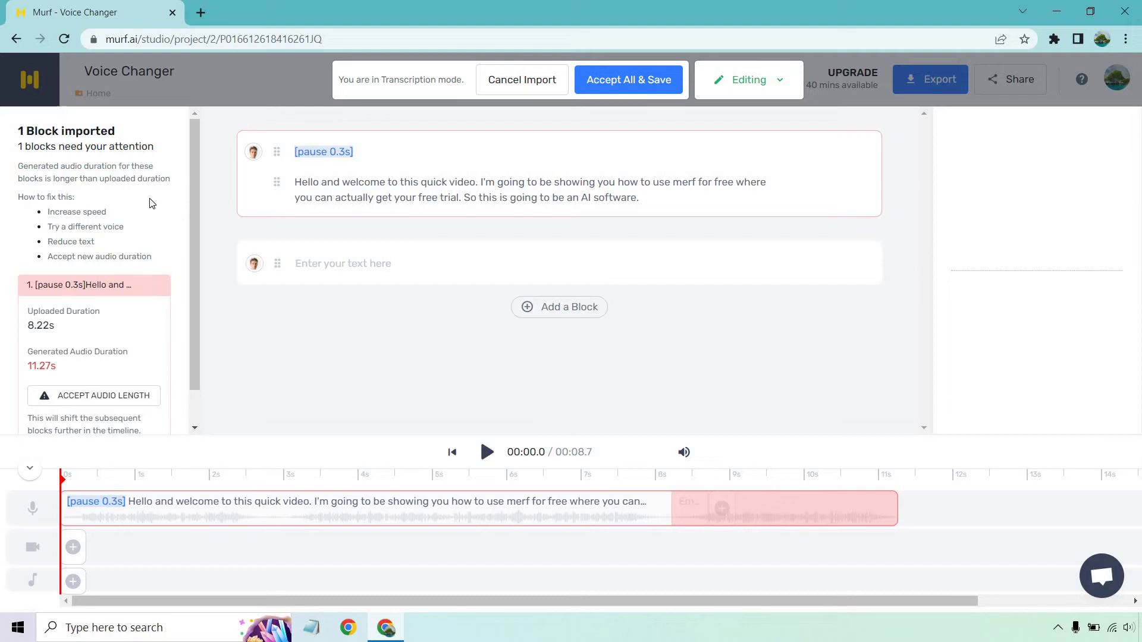
Accept the 11.27s generated audio length over 8.22s, then select the imported block
scroll(153, 195, "down", 1)
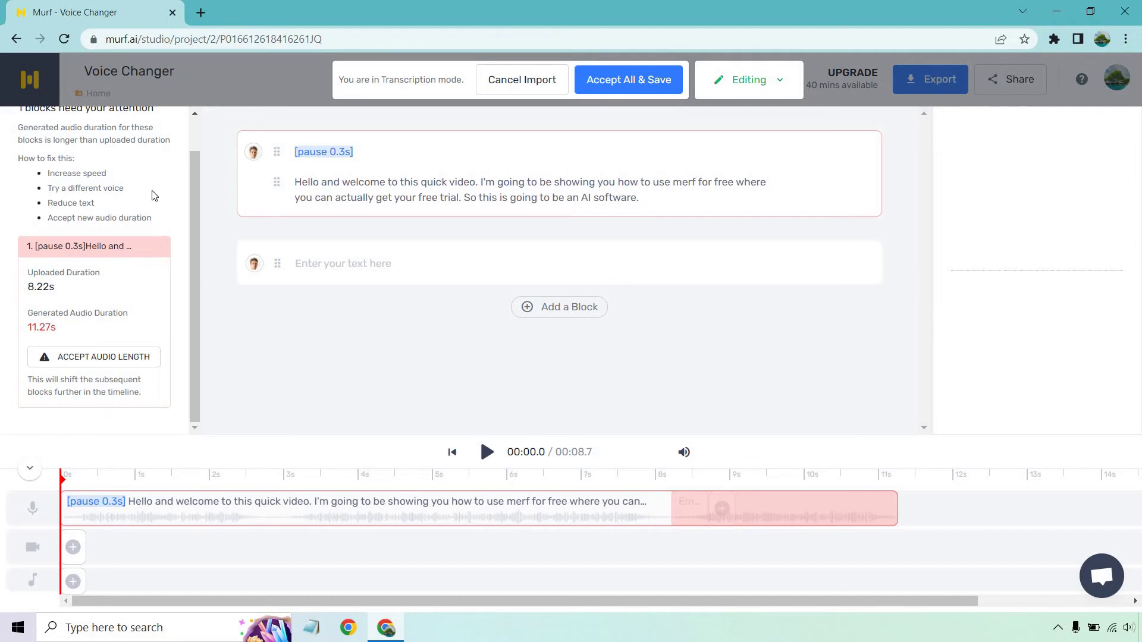
left_click(102, 358)
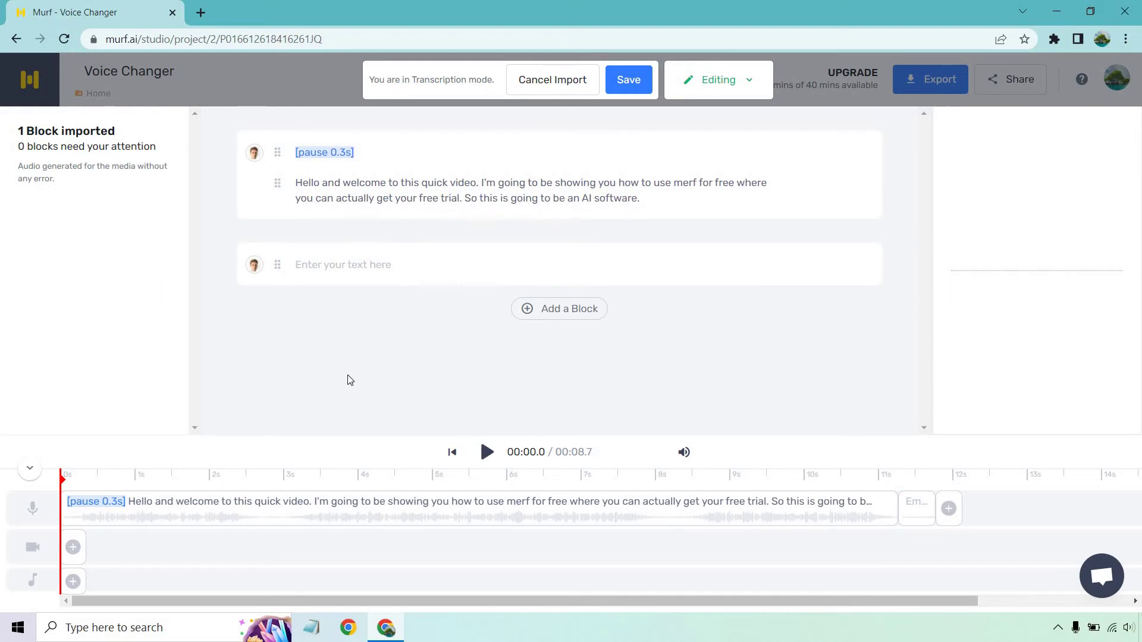
left_click(407, 198)
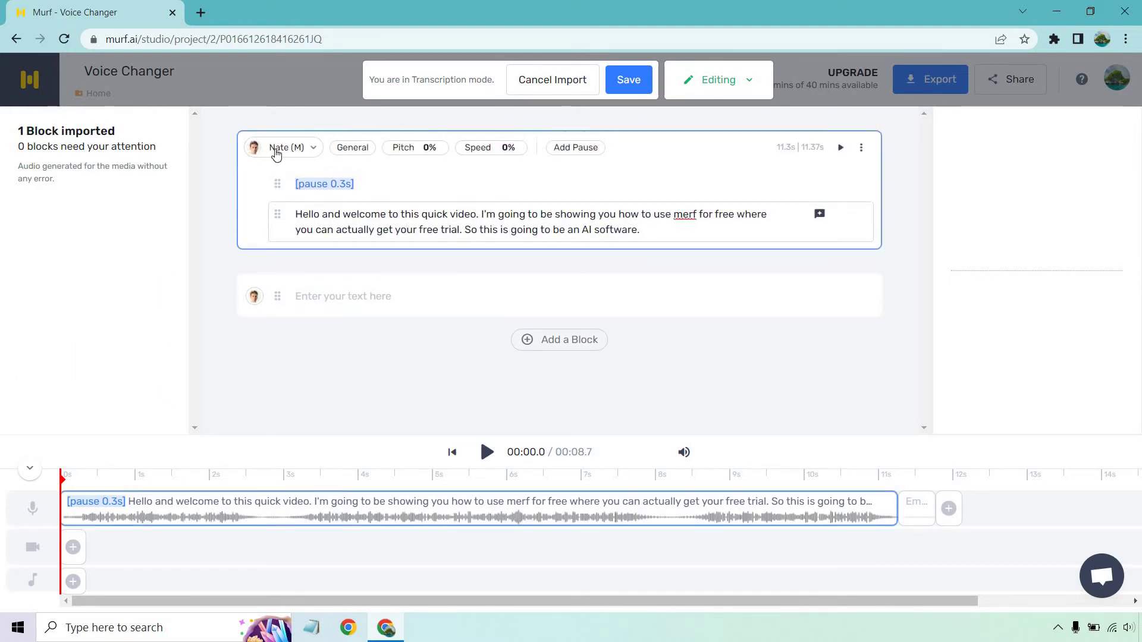
Switch the block's voice from Nate to Natalie (F), a Young Adult US English voice
left_click(278, 156)
left_click(277, 156)
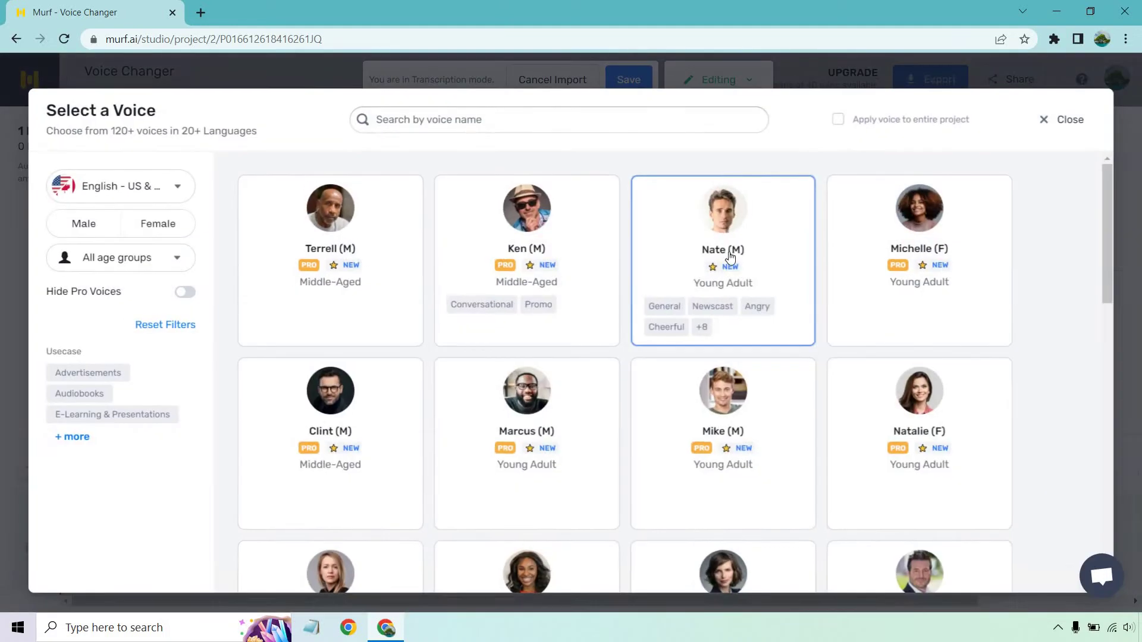
scroll(1068, 253, "down", 3)
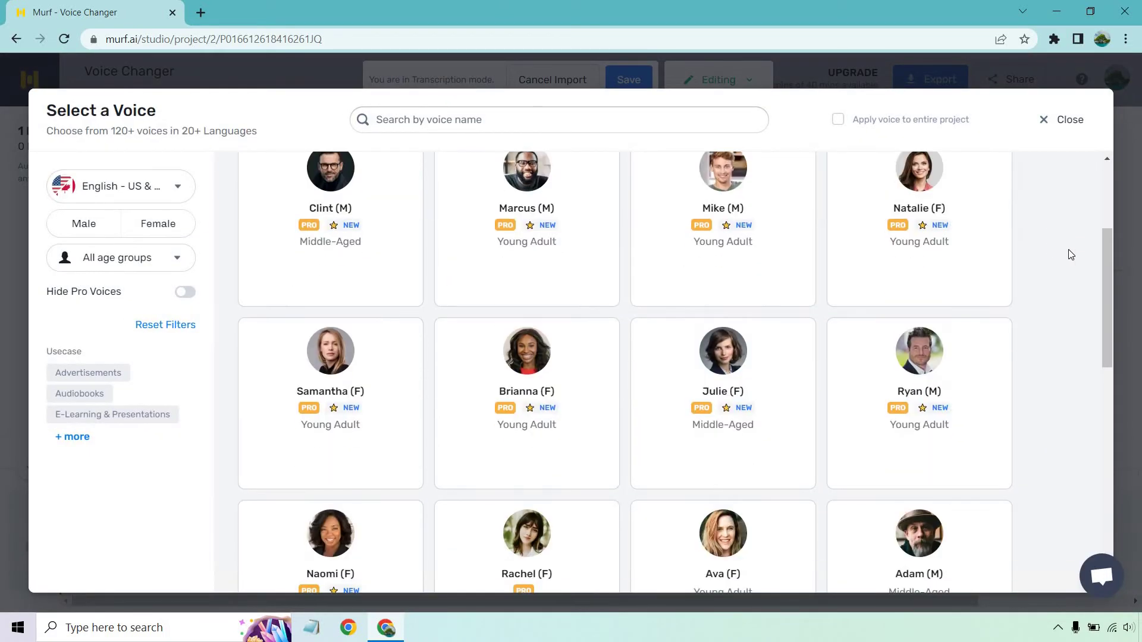
scroll(1071, 254, "down", 4)
scroll(1070, 255, "up", 7)
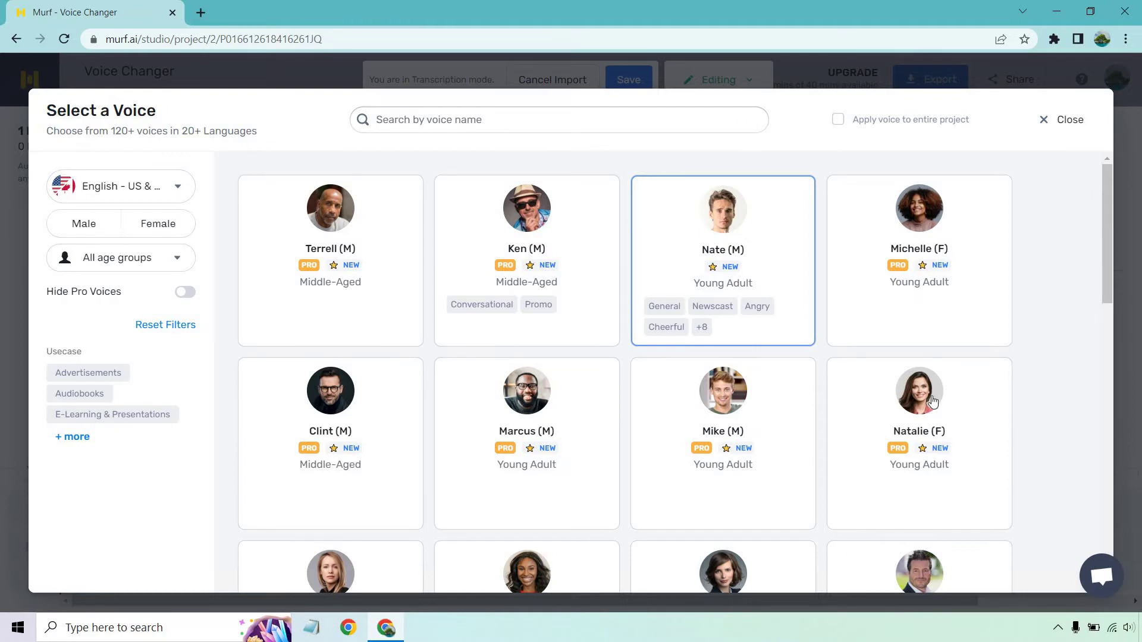
mouse_move(862, 429)
left_click(936, 507)
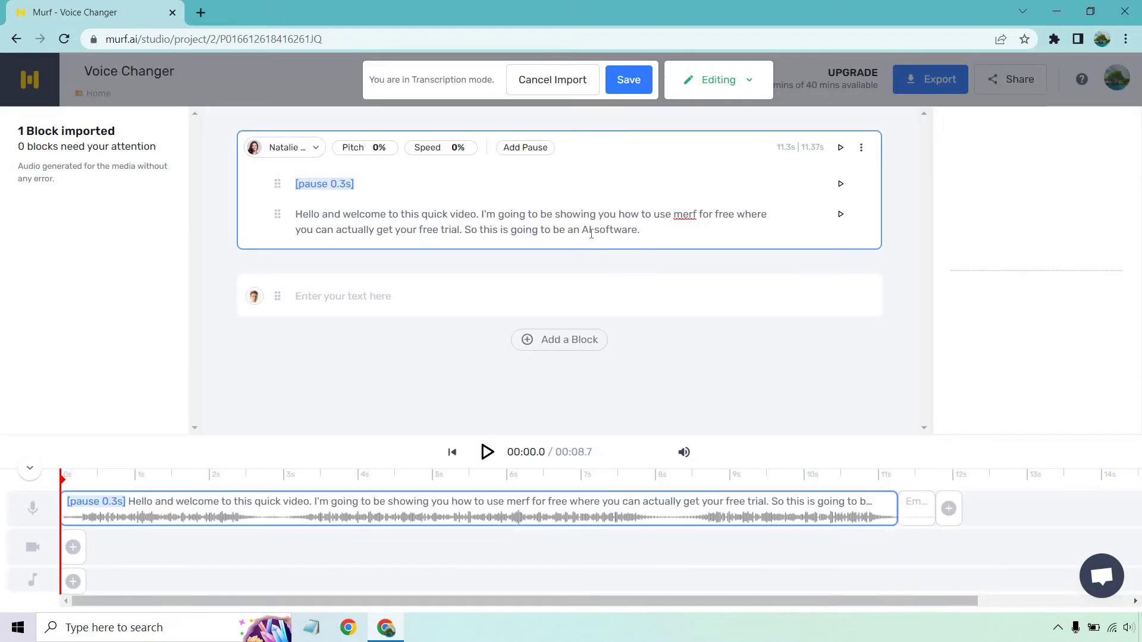
Change 'AI' to 'Artificial Intelligence', add a comma after 'free', and delete 'actually'
key("BackSpace")
type("rtific")
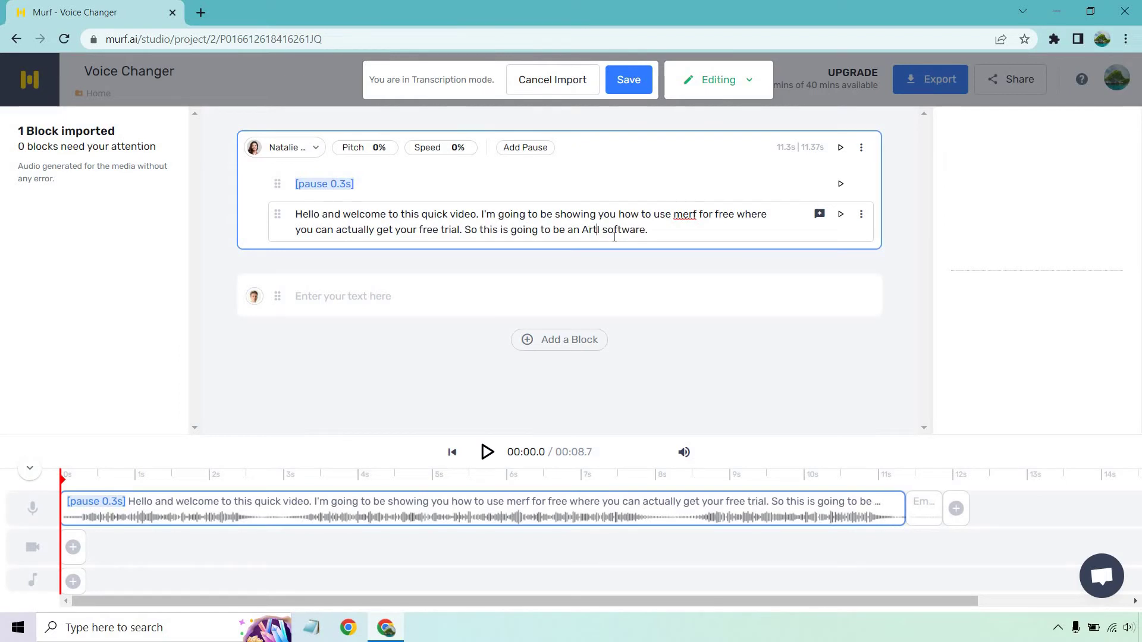
type("ial Intelligence")
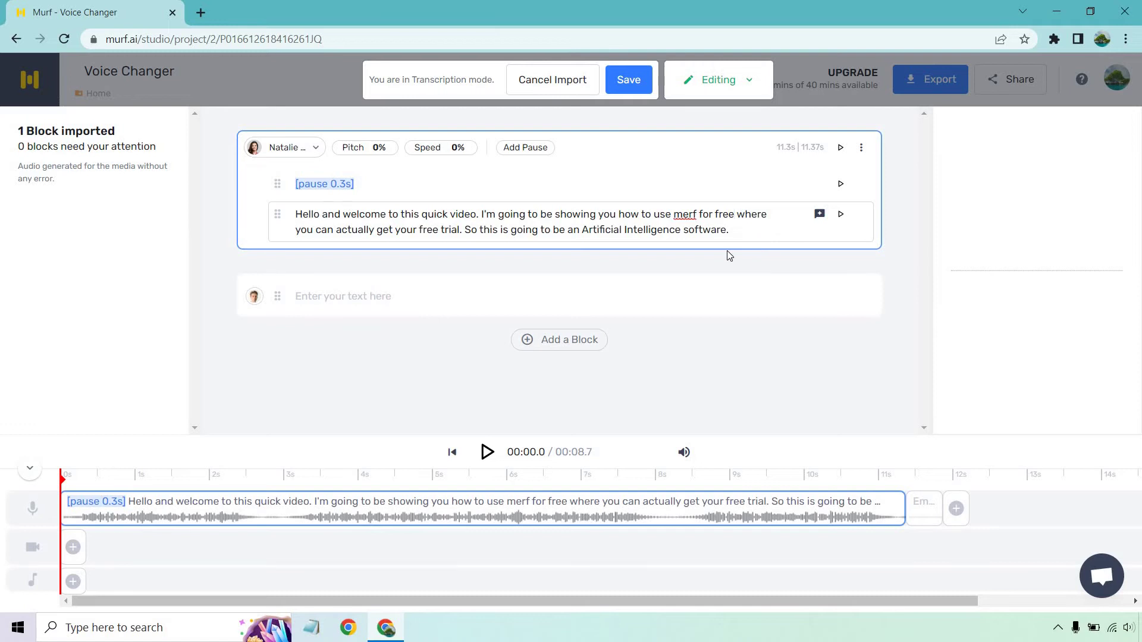
type(",")
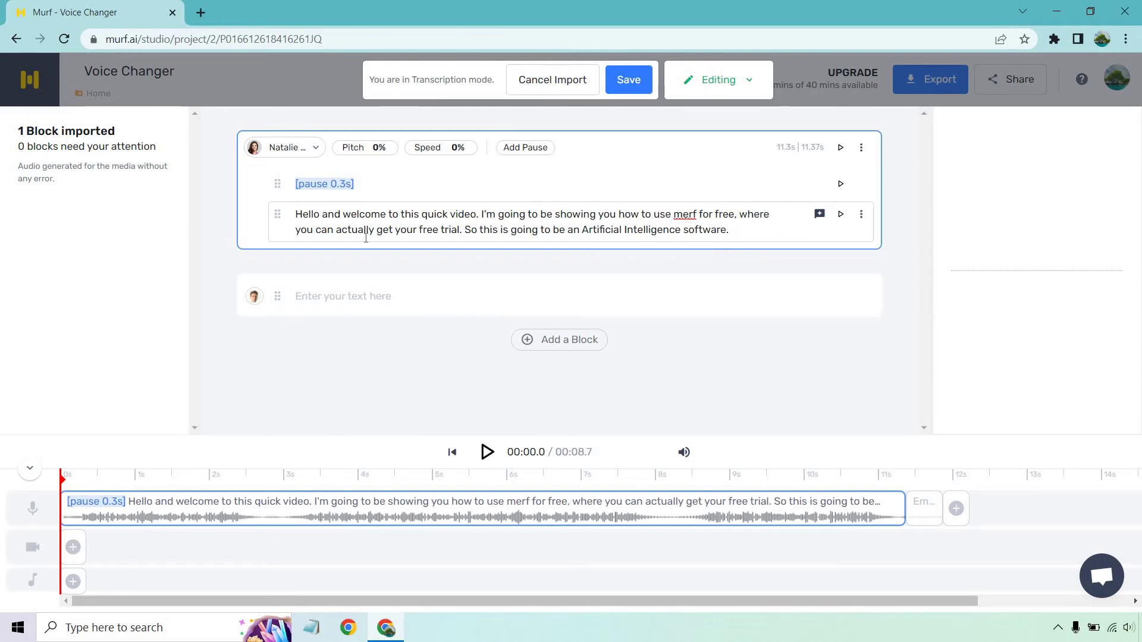
left_click_drag(336, 232, 379, 229)
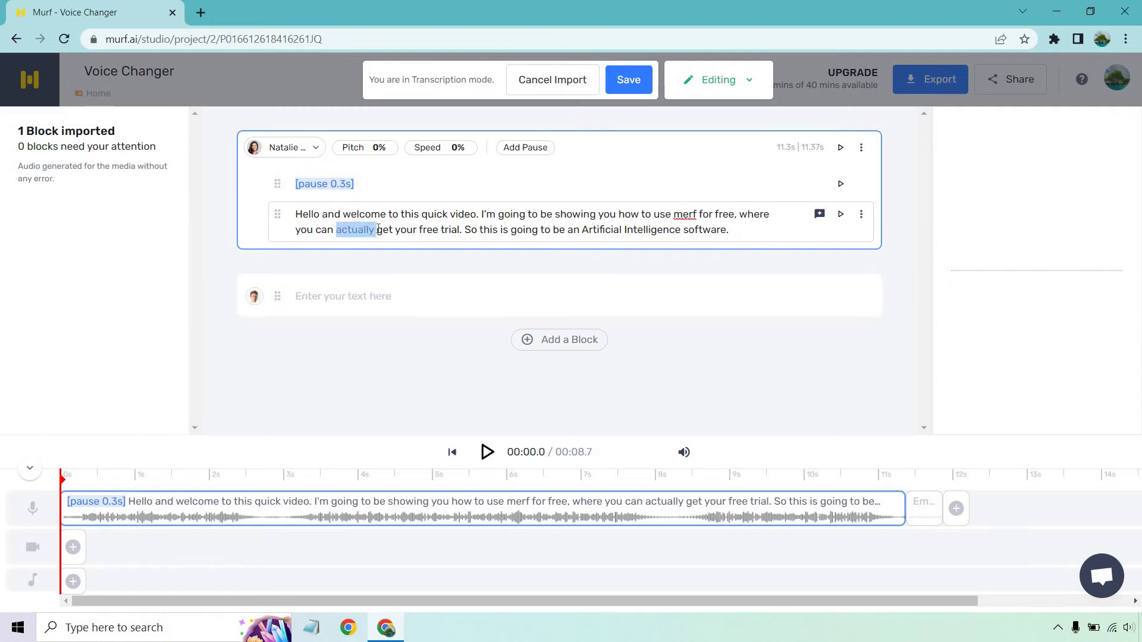
key("BackSpace")
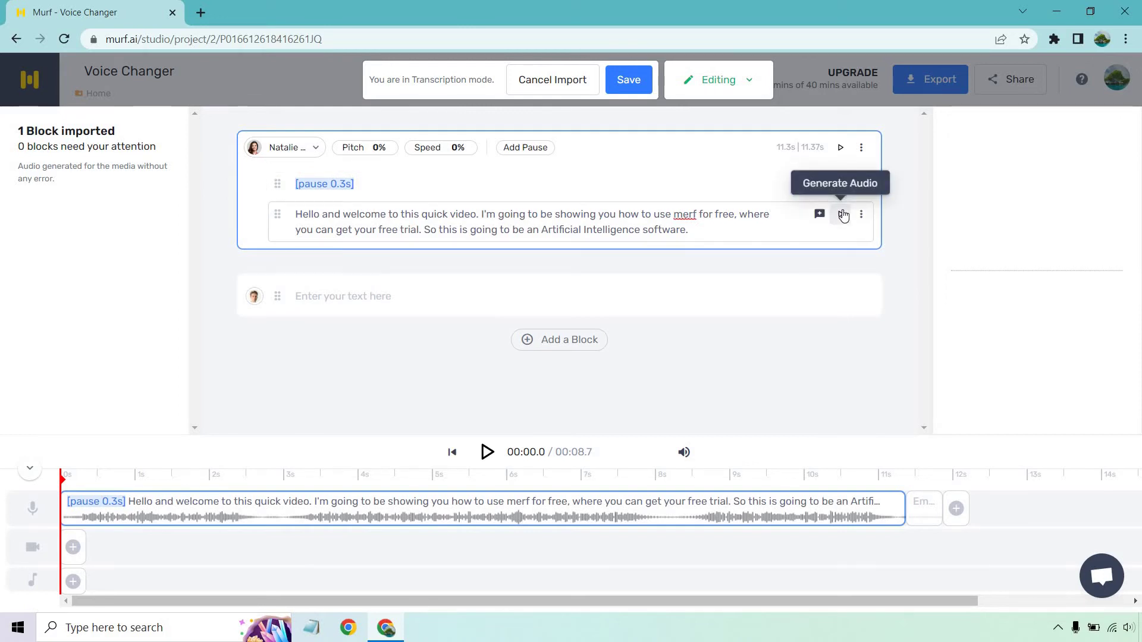
left_click(843, 215)
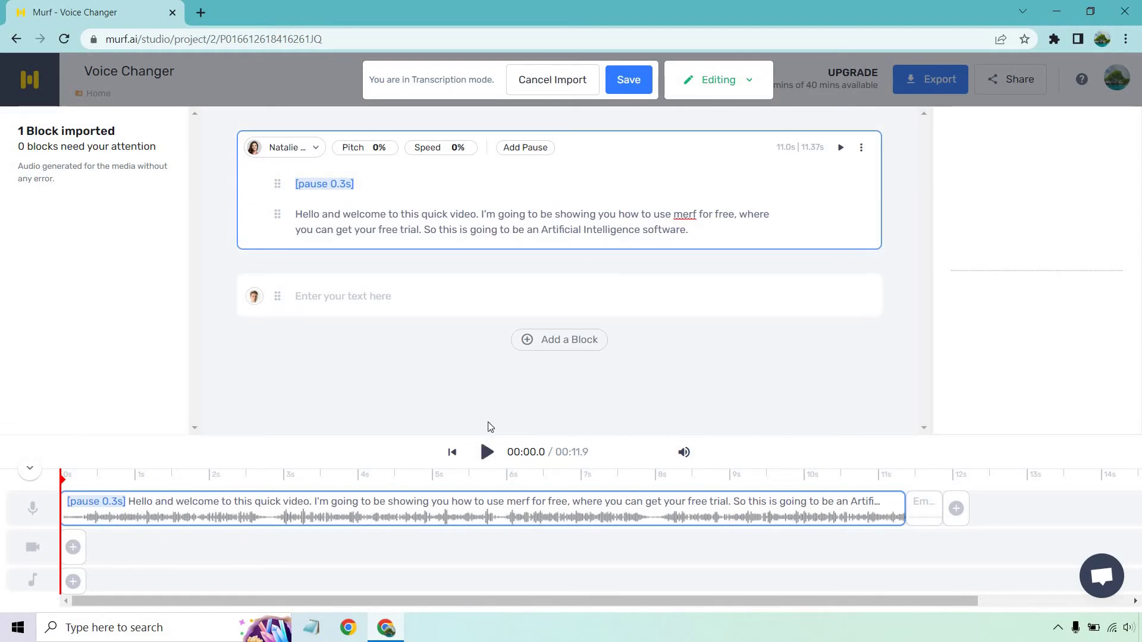
left_click(486, 452)
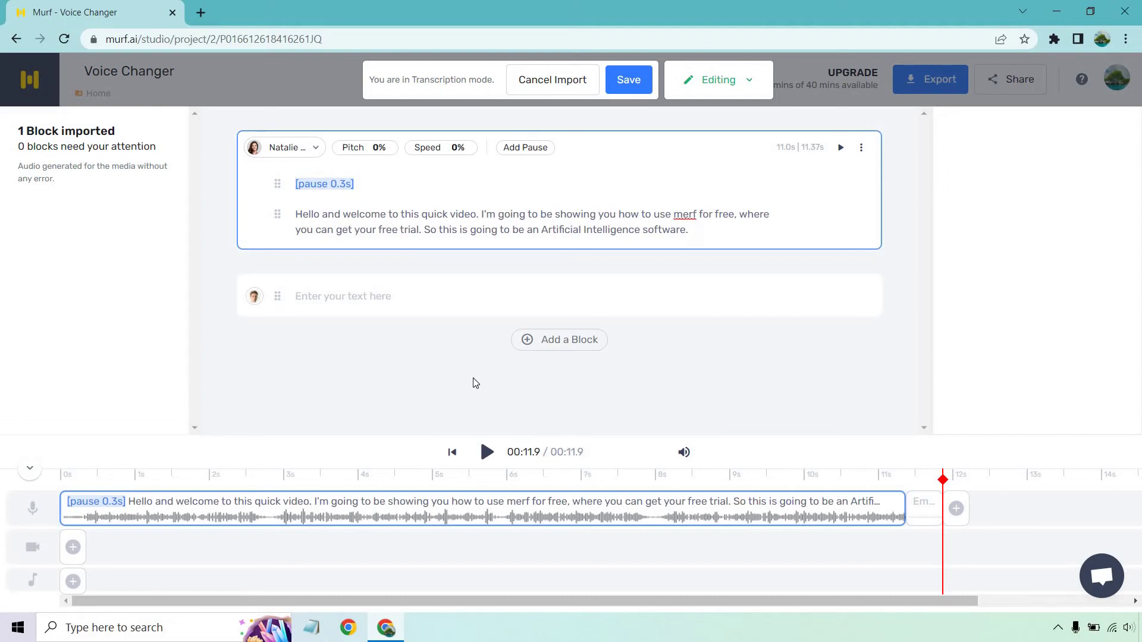
Browse the block's voice list and preview the Scott and Michael voice samples
left_click(285, 150)
scroll(657, 325, "down", 7)
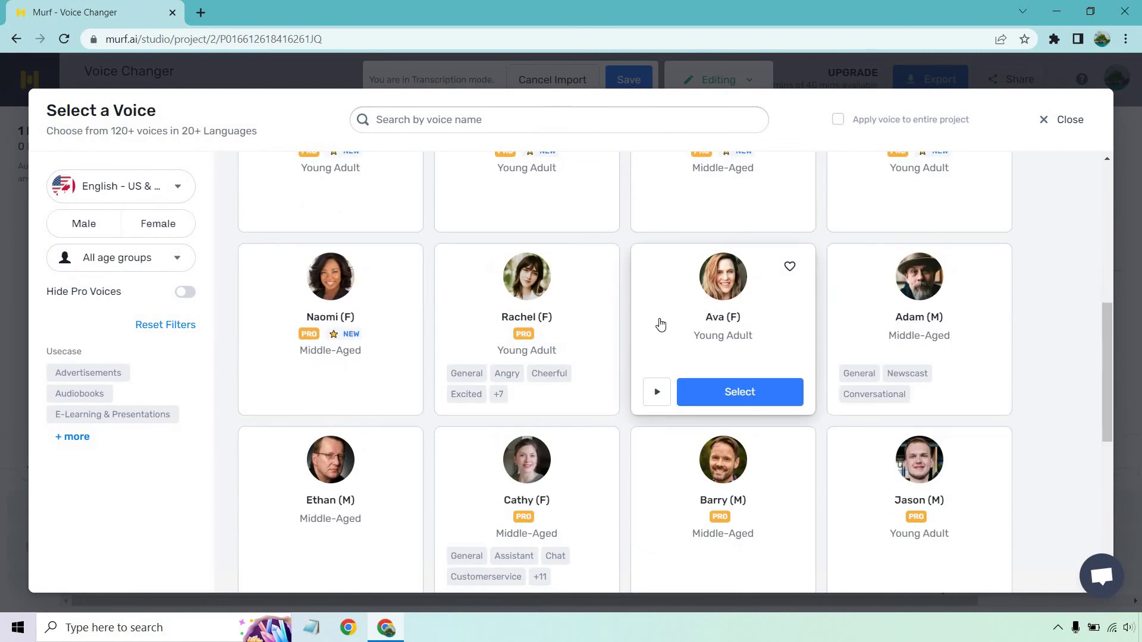
scroll(632, 304, "down", 3)
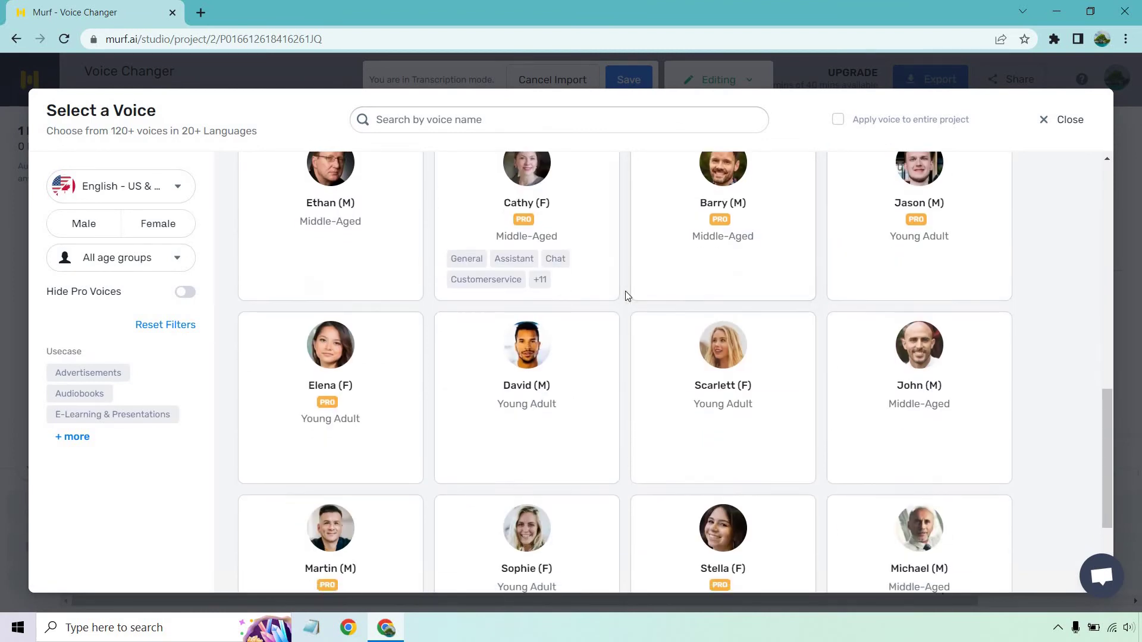
scroll(625, 294, "down", 6)
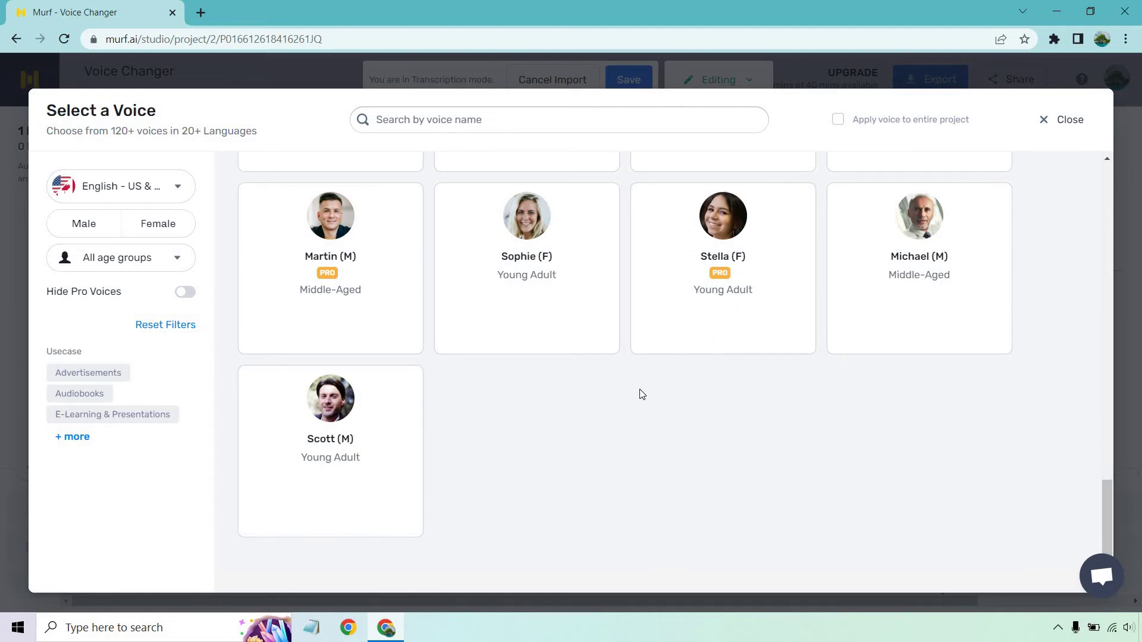
mouse_move(329, 438)
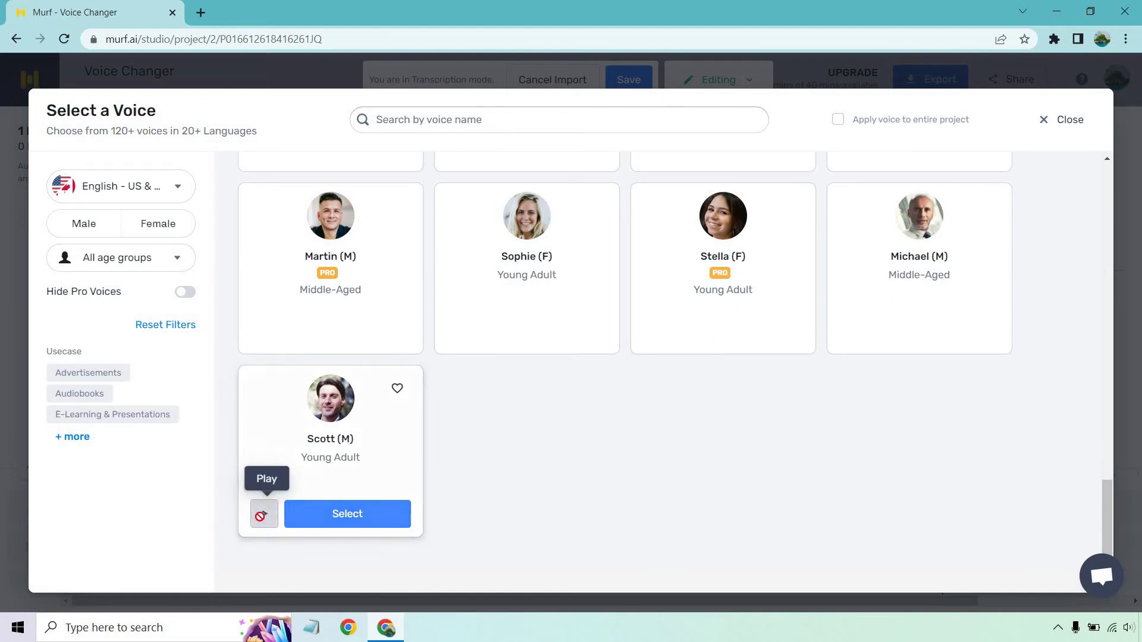
left_click(262, 515)
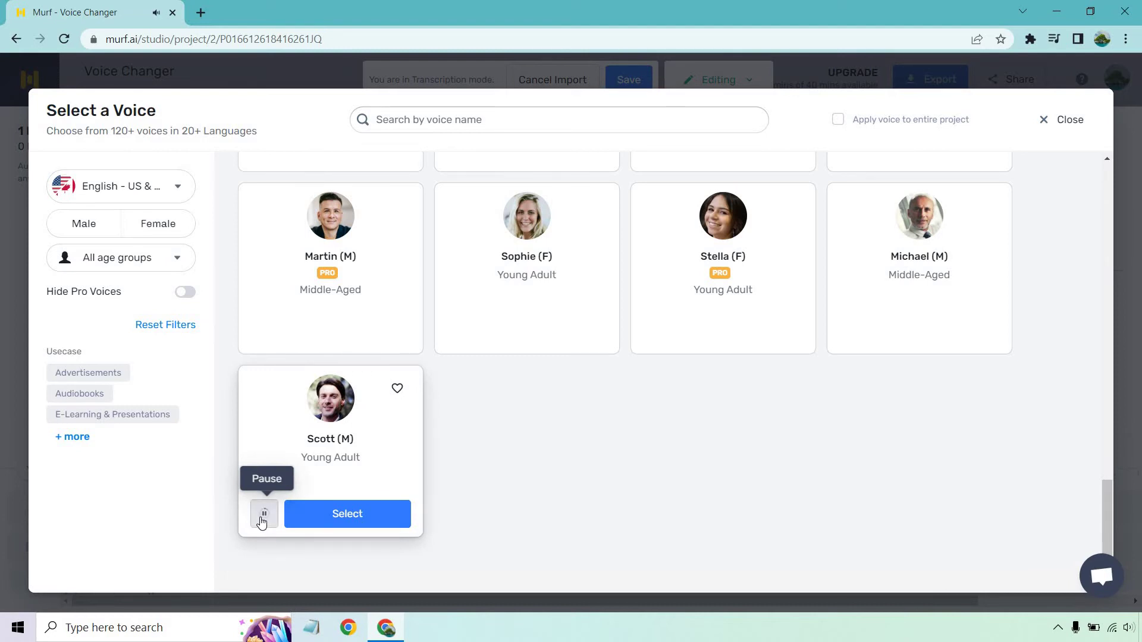
left_click(262, 515)
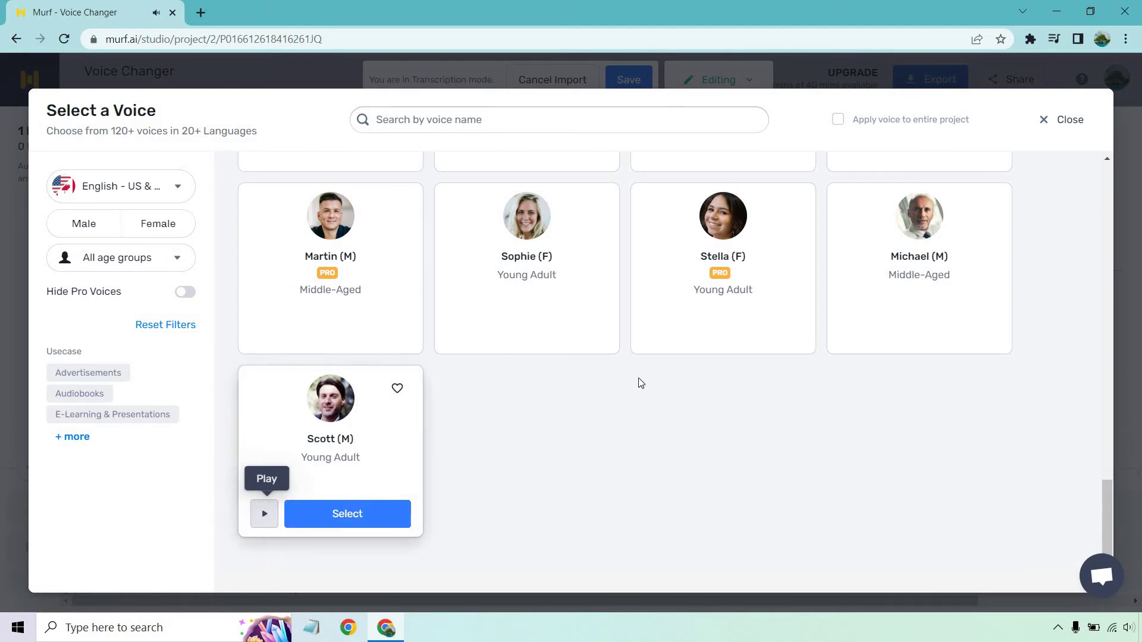
left_click(854, 330)
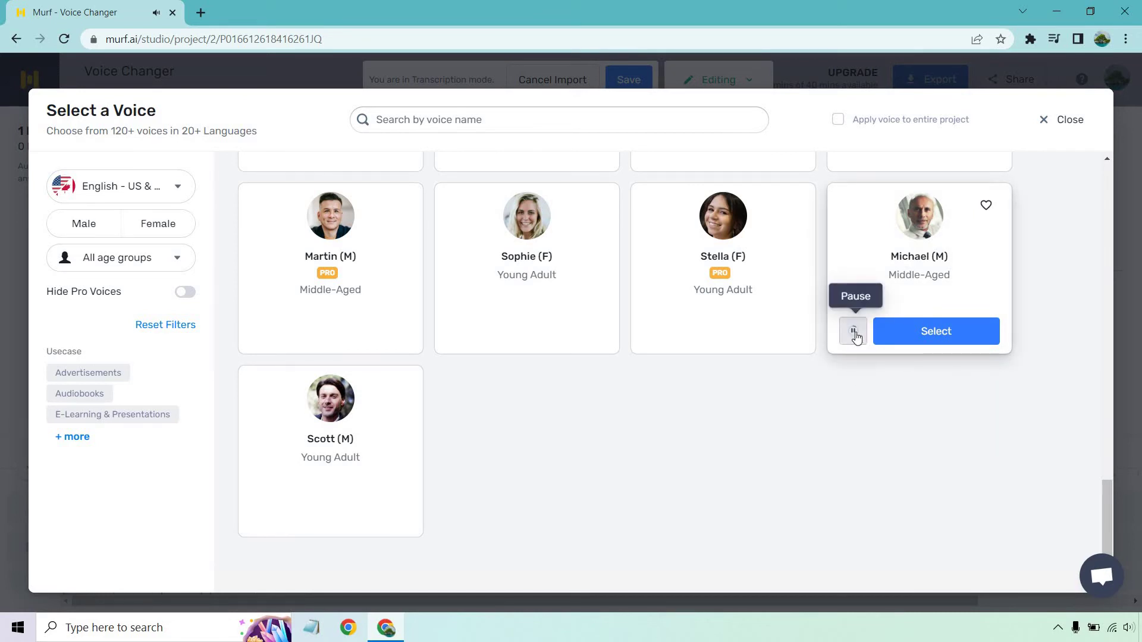
left_click(855, 337)
Preview David's voice sample and assign David (M) to the block
scroll(874, 351, "up", 5)
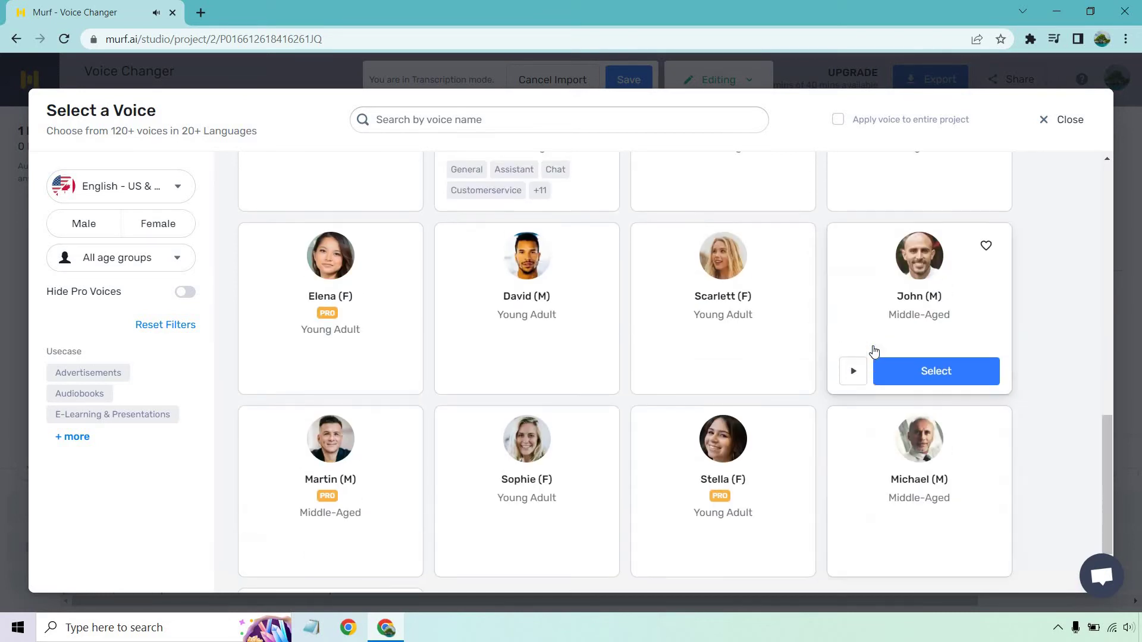
left_click(460, 447)
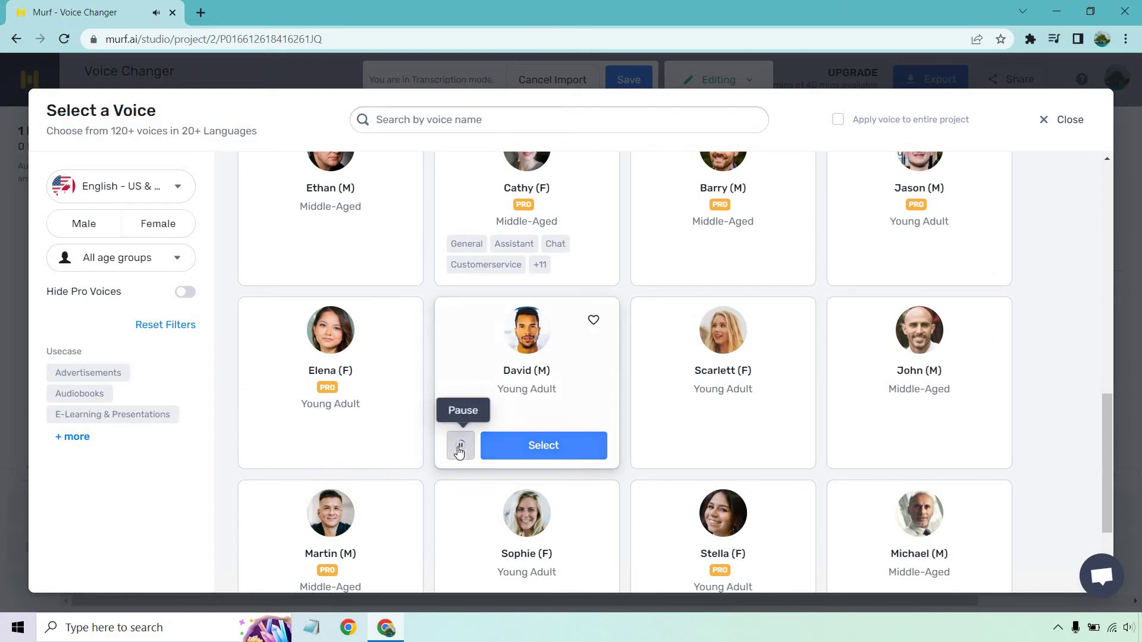
left_click(459, 451)
left_click(562, 448)
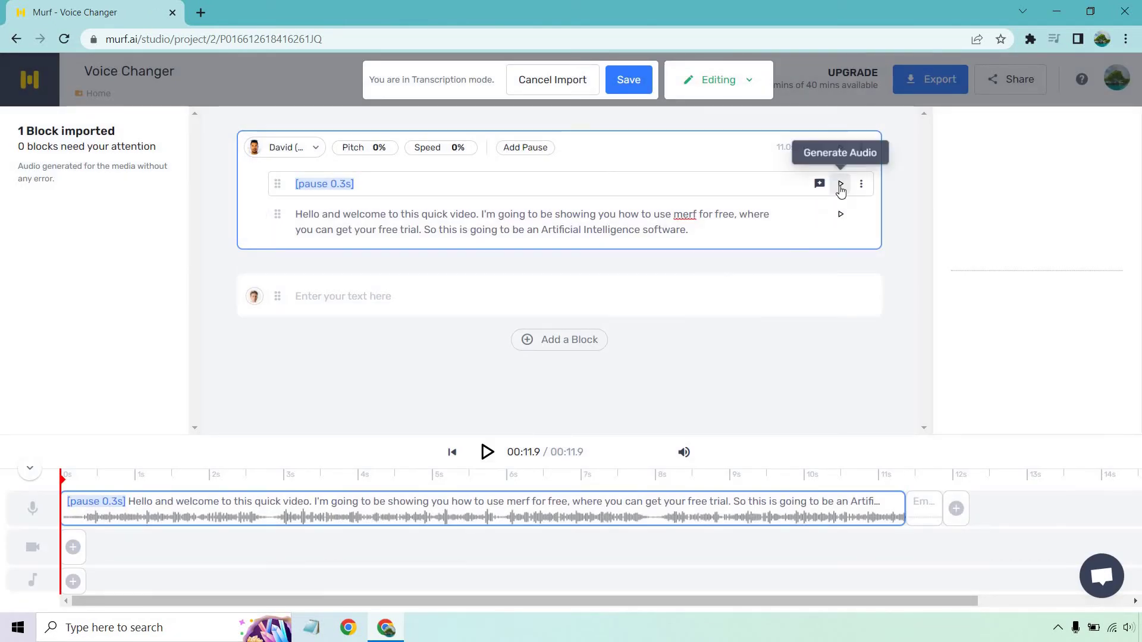
Regenerate the block's audio with David's voice and play it back from the start
left_click(844, 215)
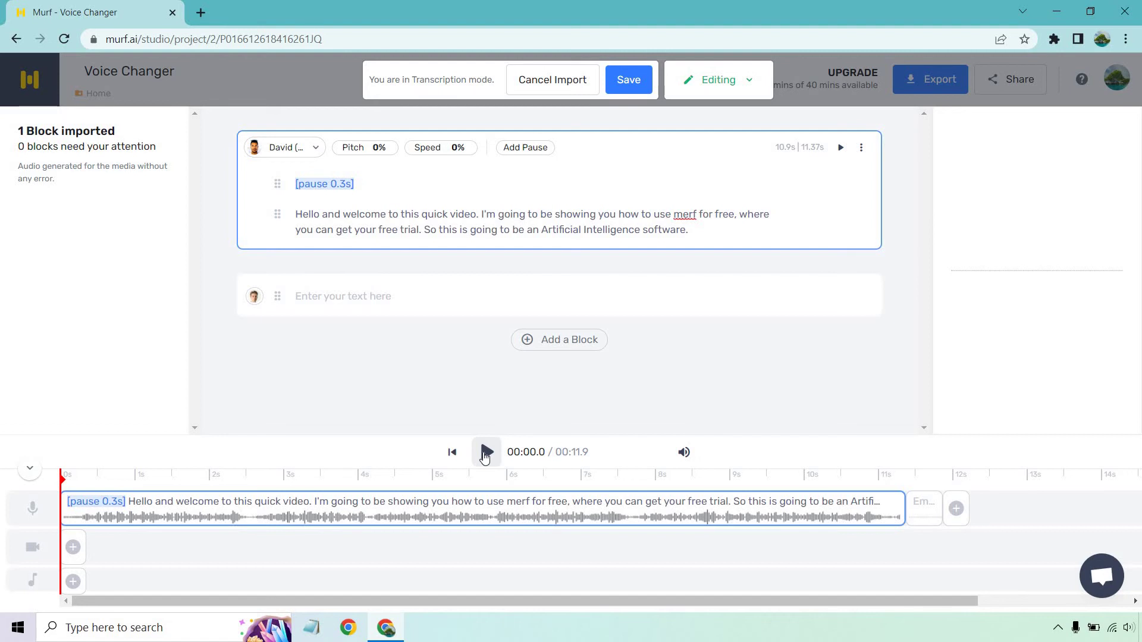
left_click(485, 453)
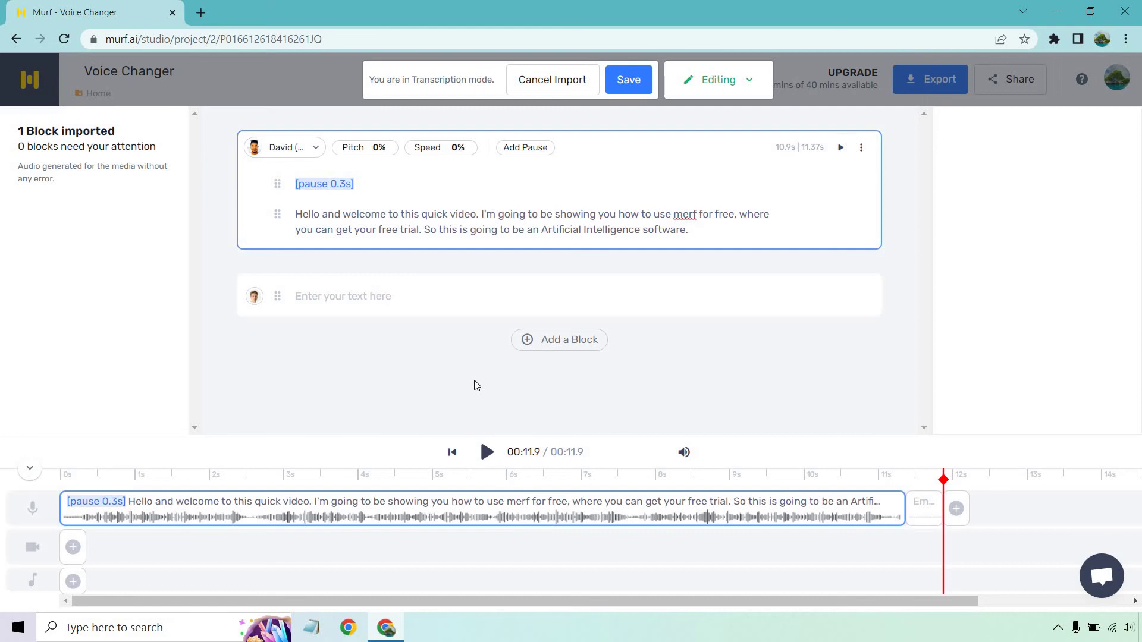
Save the script and set export to Voice Only MP3, Mono, High quality (48KHz, 16bit)
left_click(625, 81)
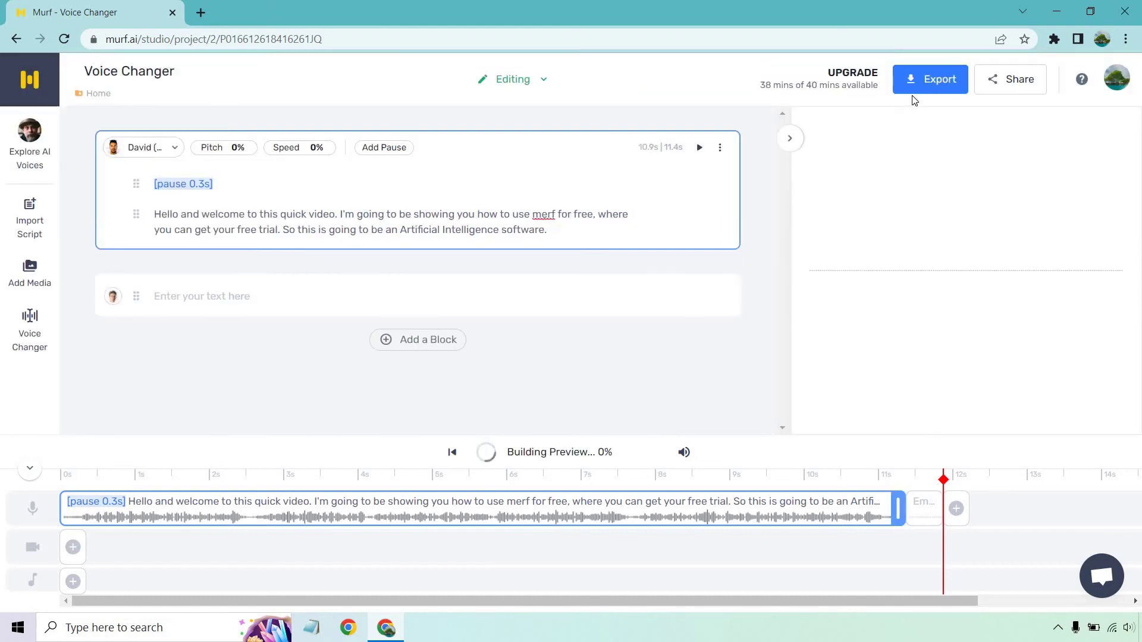
left_click(915, 85)
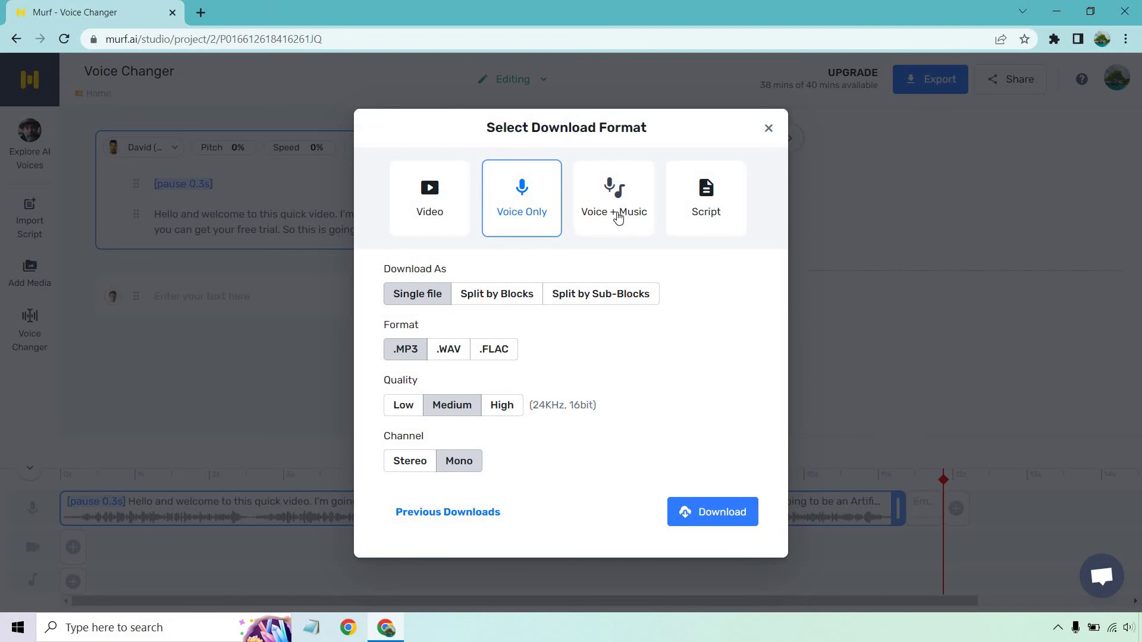
left_click(499, 406)
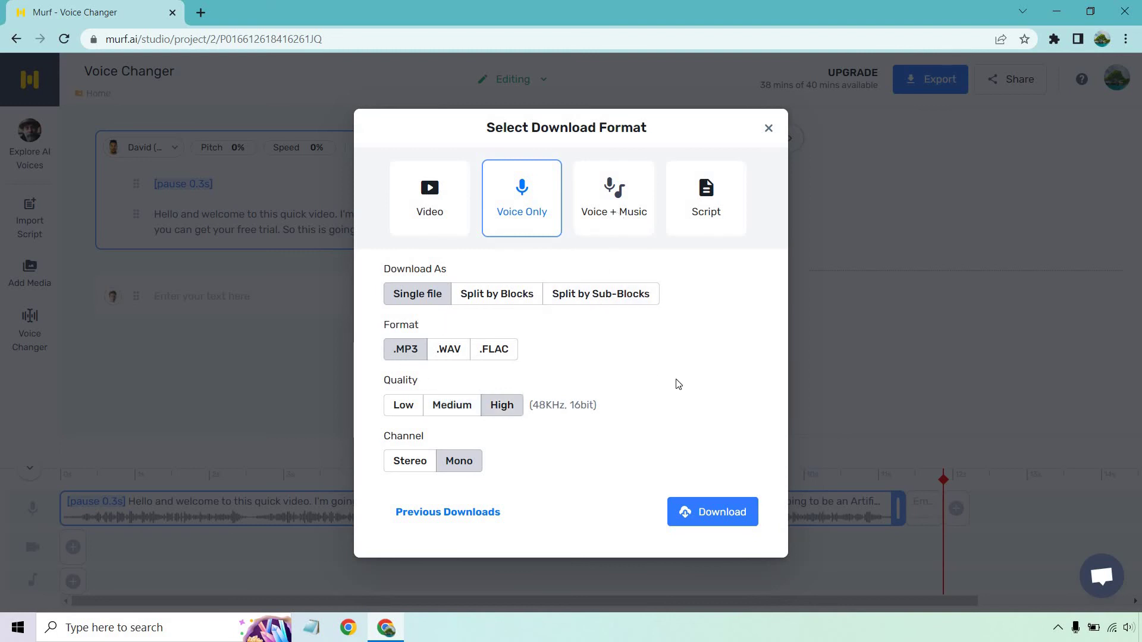